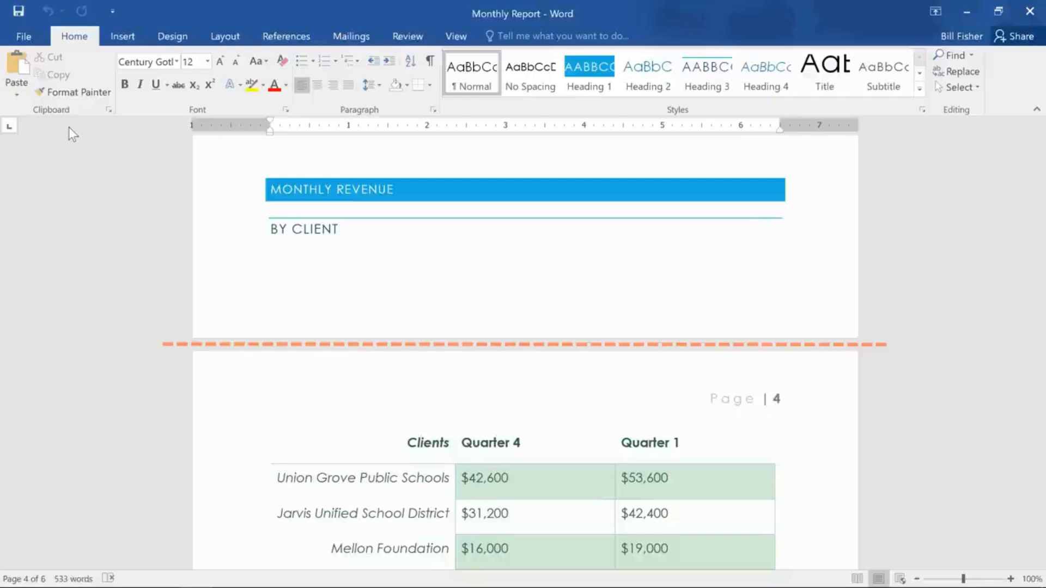
- Try pushing the Monthly Revenue heading onto the next page with blank lines above it, and remove those lines
click(276, 152)
key(Return)
key(Return)
key(Return)
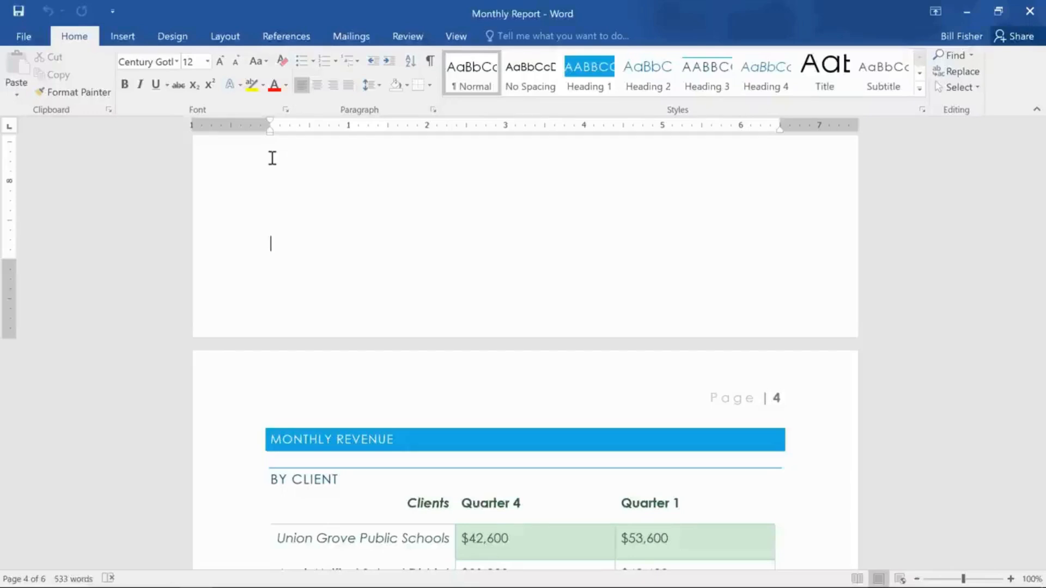
key(Delete)
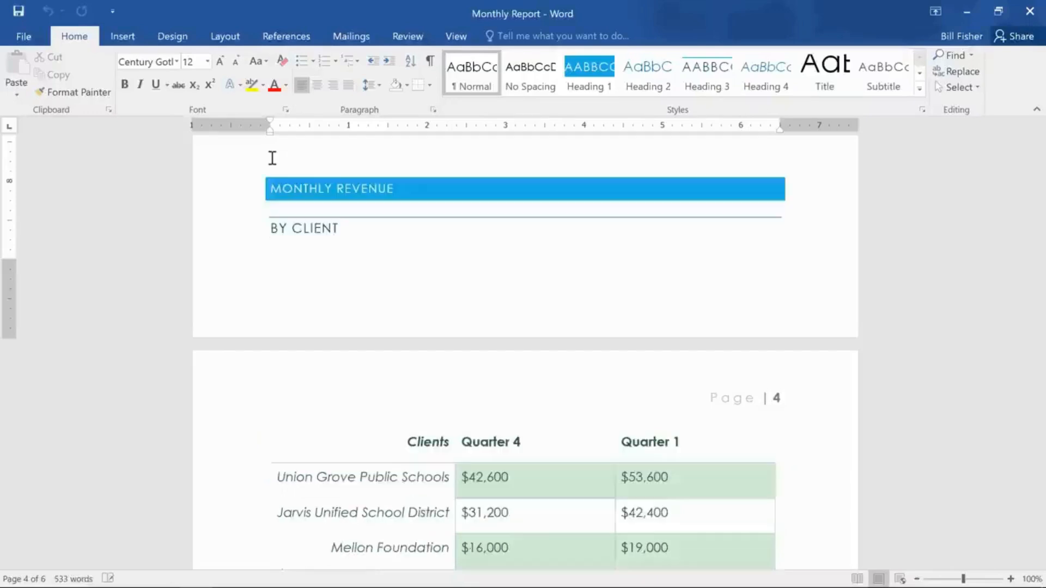
- Insert a page break directly before the Monthly Revenue heading
click(271, 191)
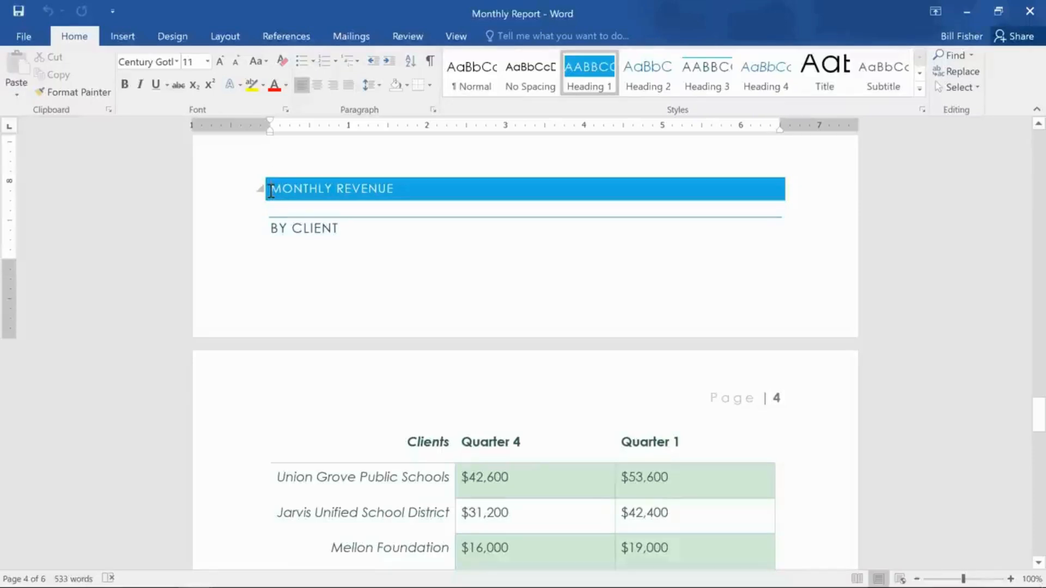
click(138, 42)
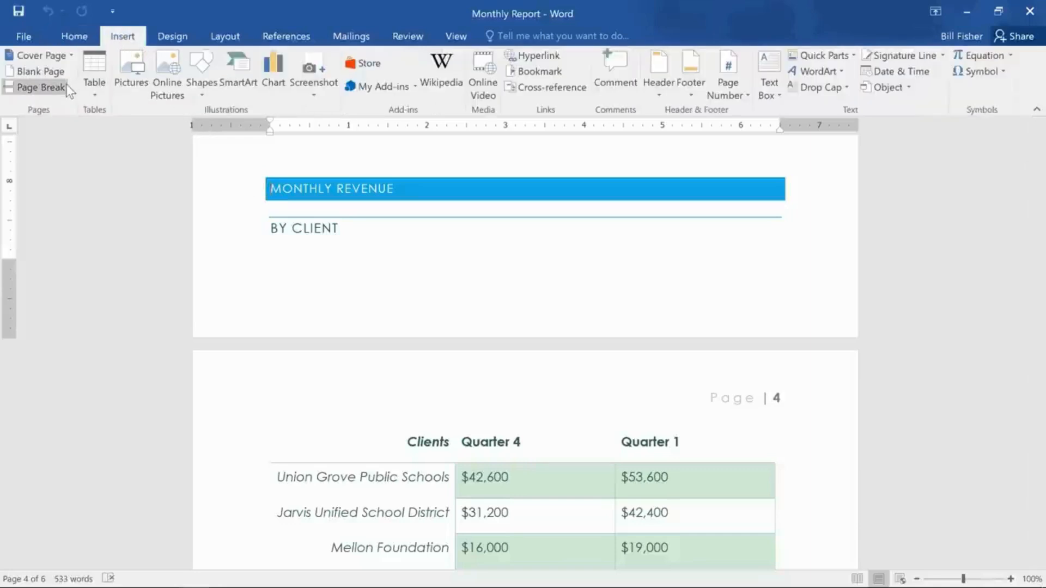
click(40, 87)
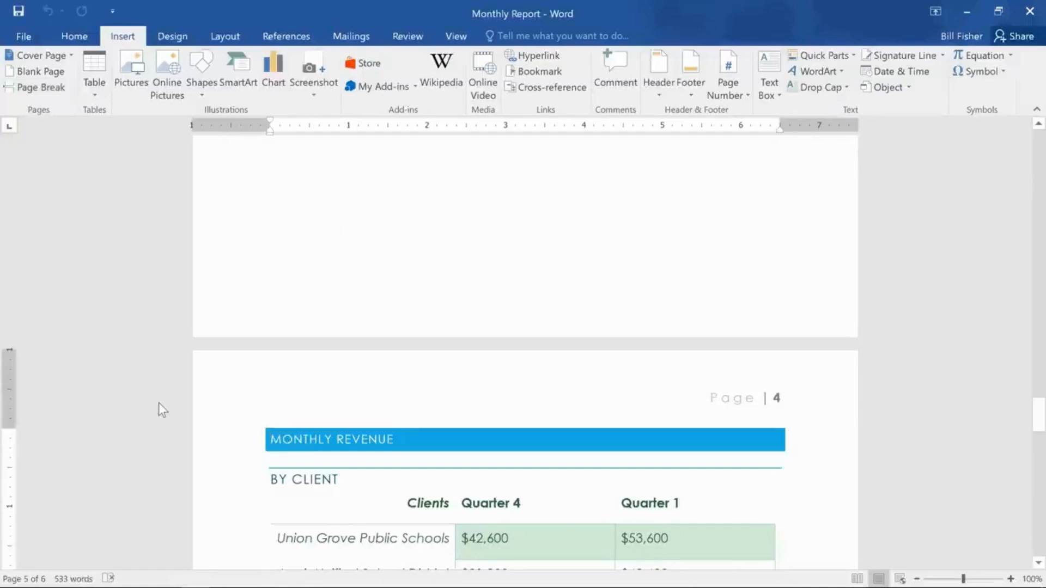
- Review the page break and section break types available for the document
scroll(154, 410, down, 2)
scroll(155, 410, down, 6)
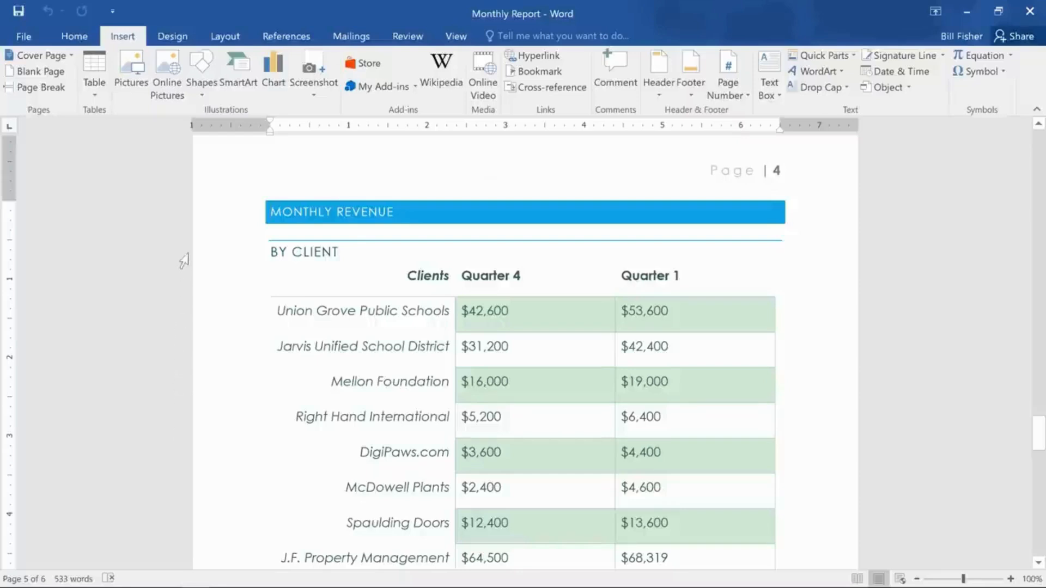
click(232, 39)
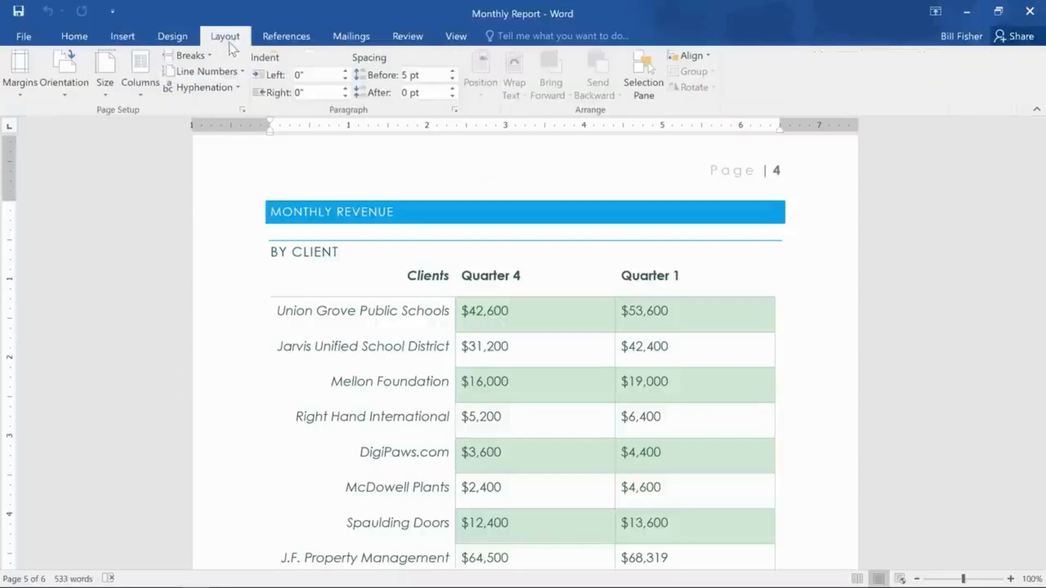
click(210, 56)
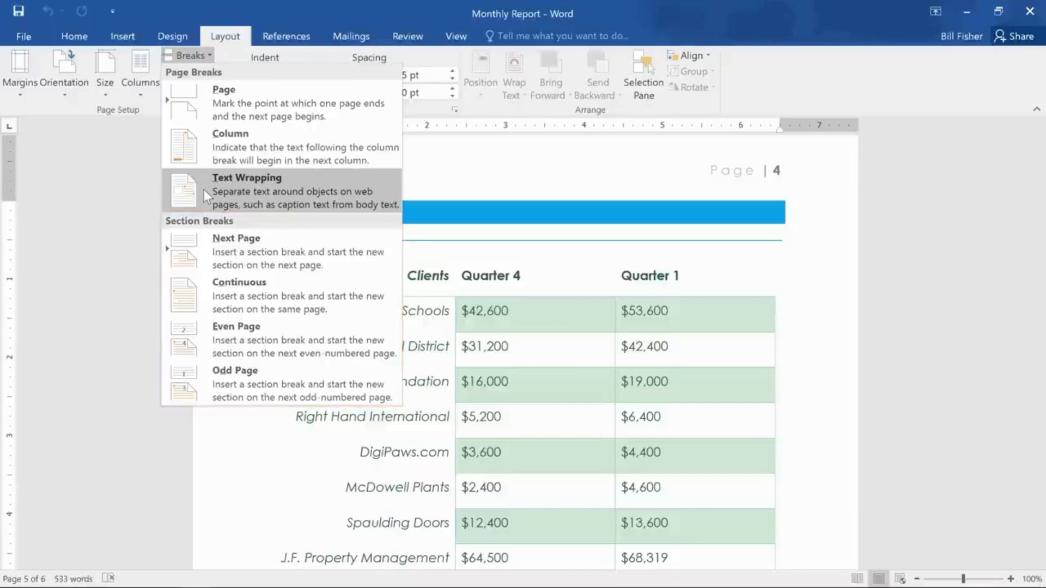
click(126, 212)
- Insert a continuous section break before the paragraph starting "Of the list above" under New Clients
scroll(122, 217, down, 3)
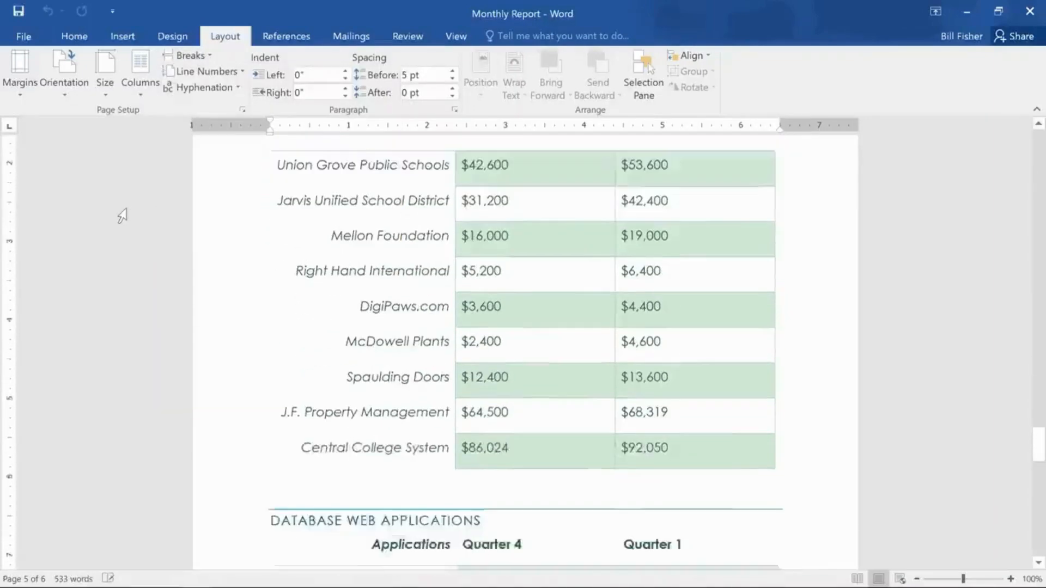
scroll(122, 216, down, 15)
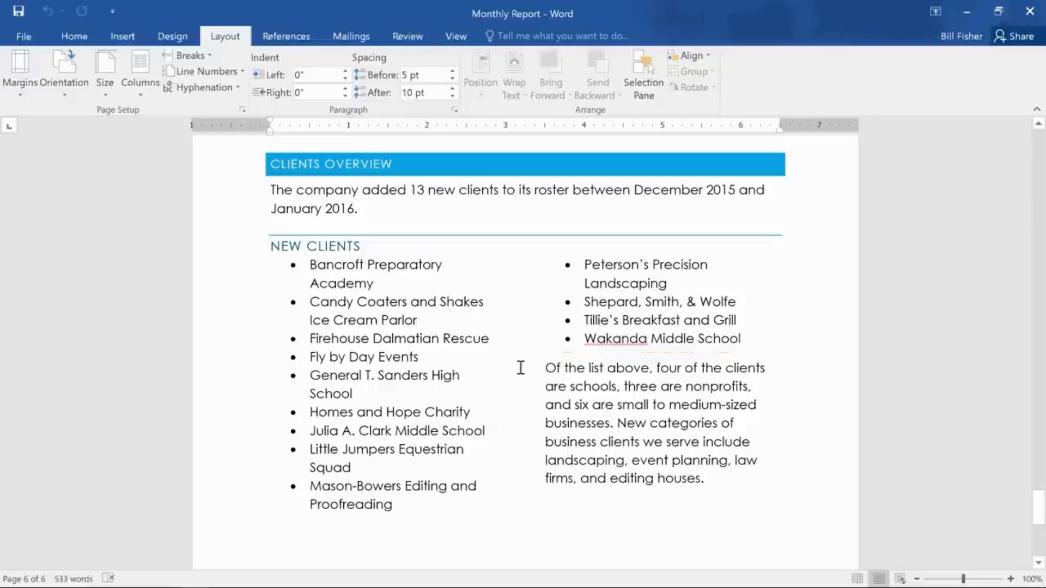
click(543, 368)
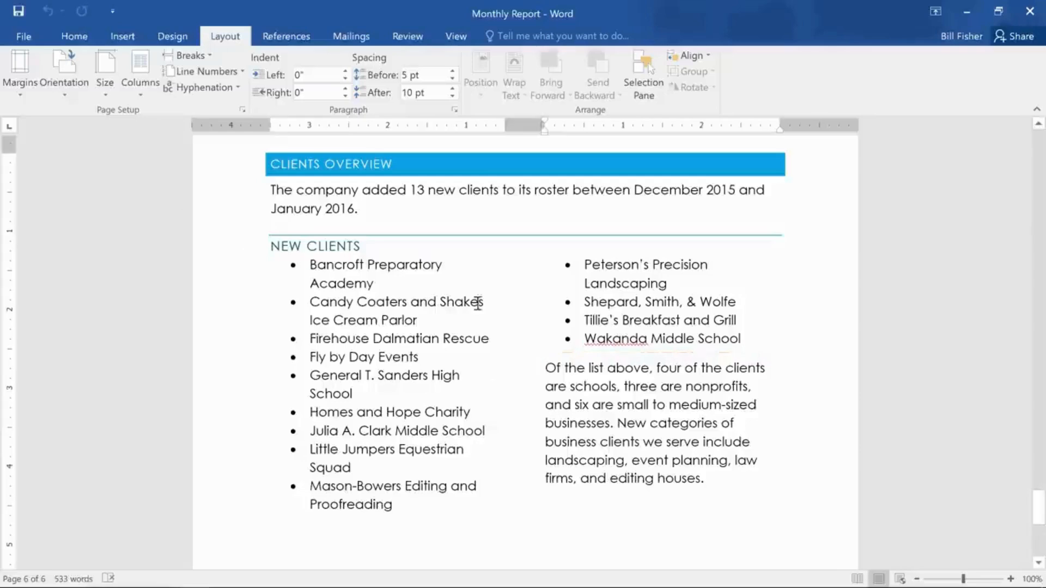
click(205, 58)
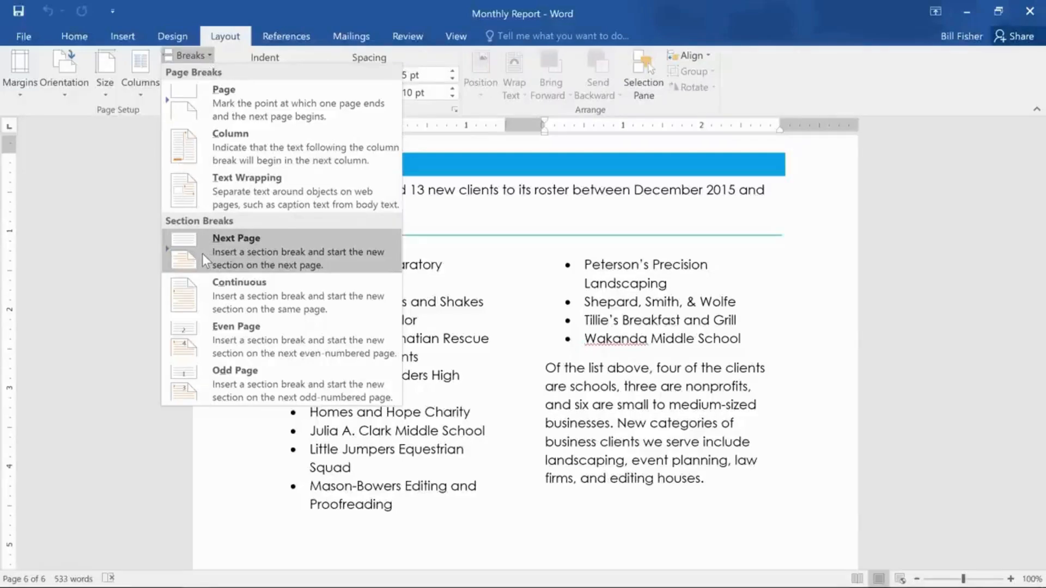
click(204, 288)
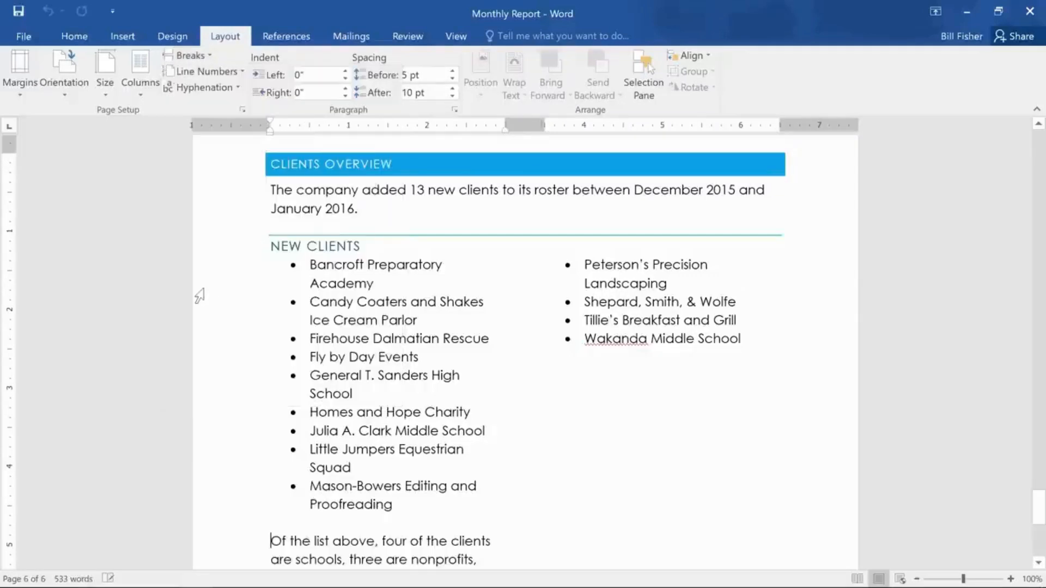
- Format the paragraph starting "Of the list above" below the New Clients list as a single column
scroll(199, 296, down, 1)
scroll(199, 295, down, 2)
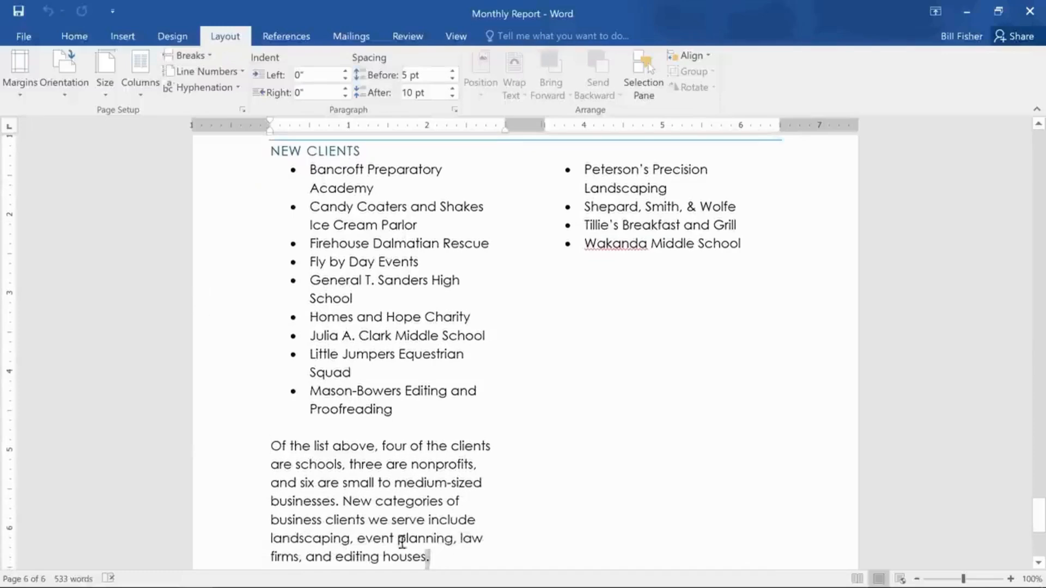
drag(430, 557, 264, 441)
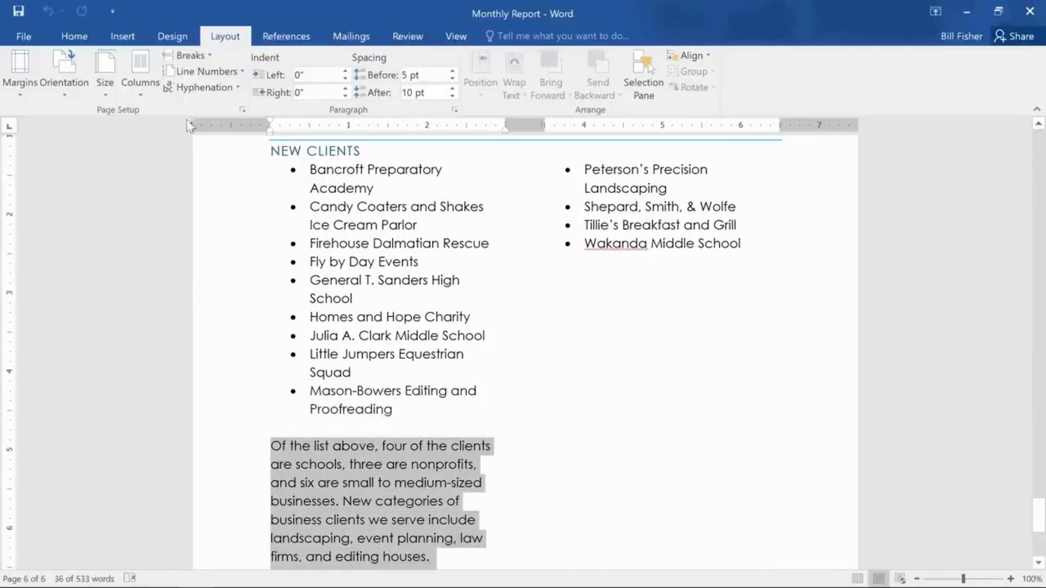
click(153, 83)
click(156, 120)
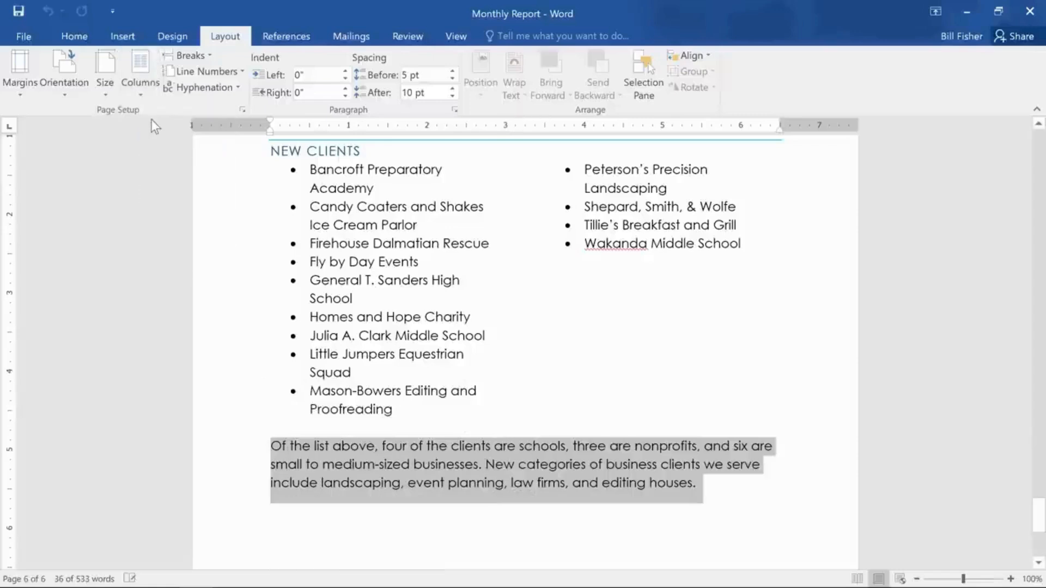
click(129, 174)
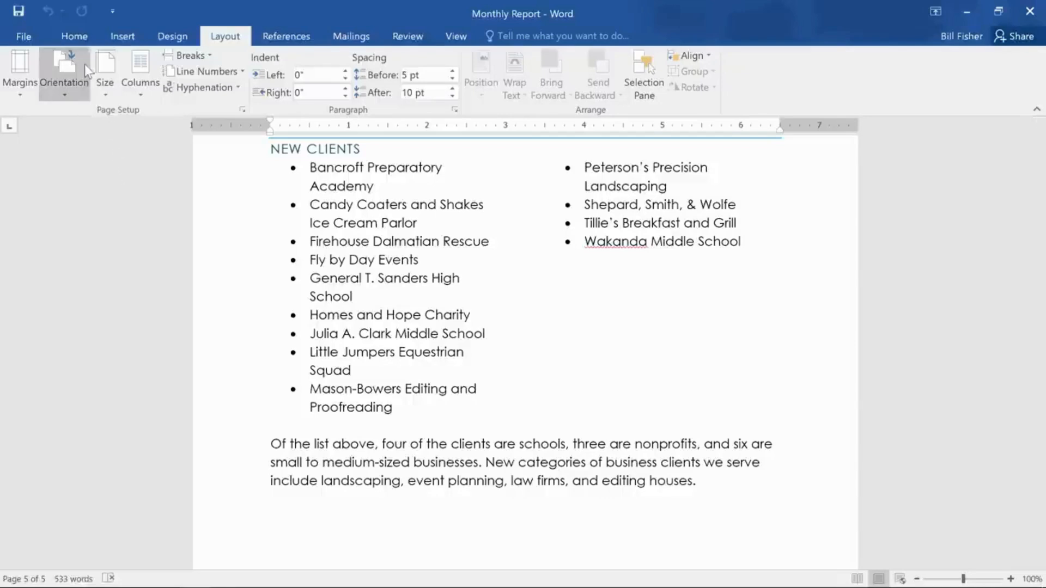
- Show the paragraph marks and other hidden formatting symbols in the document
click(84, 41)
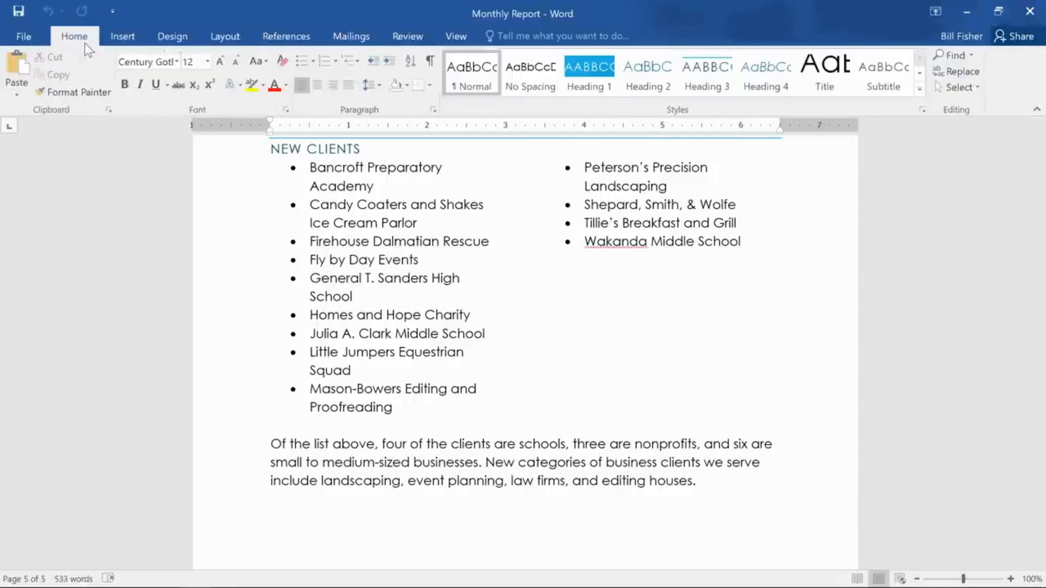
click(424, 61)
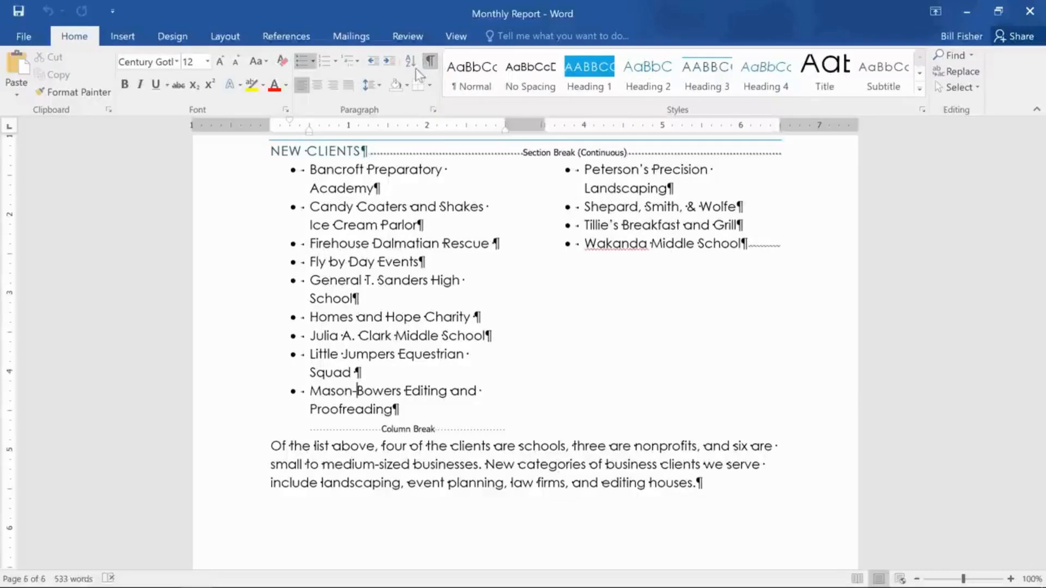
- Delete the page break that follows the third paragraph of the Executive Summary on page 2
scroll(98, 251, up, 10)
scroll(100, 252, up, 20)
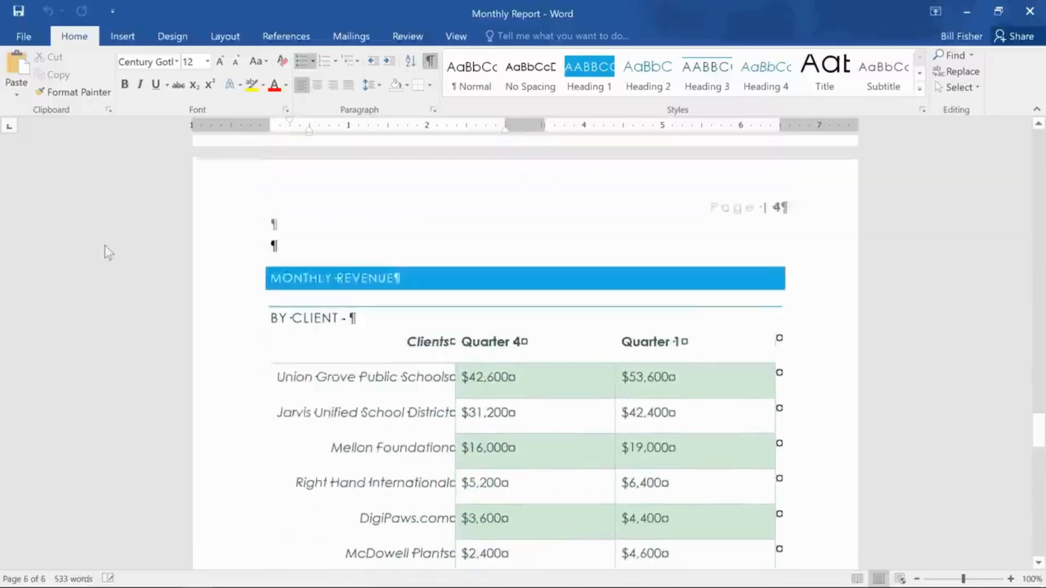
scroll(100, 251, up, 20)
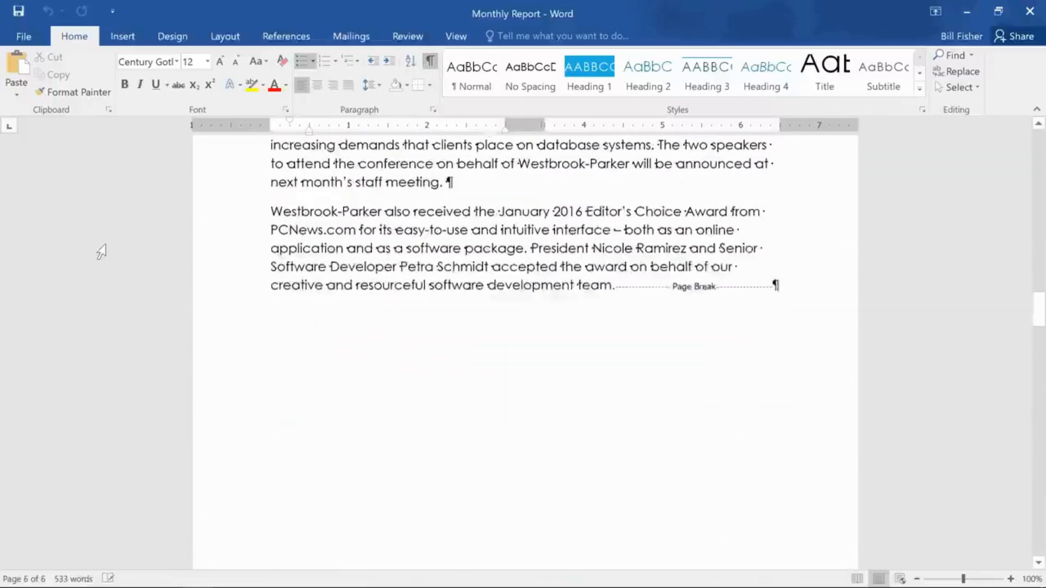
scroll(100, 252, up, 5)
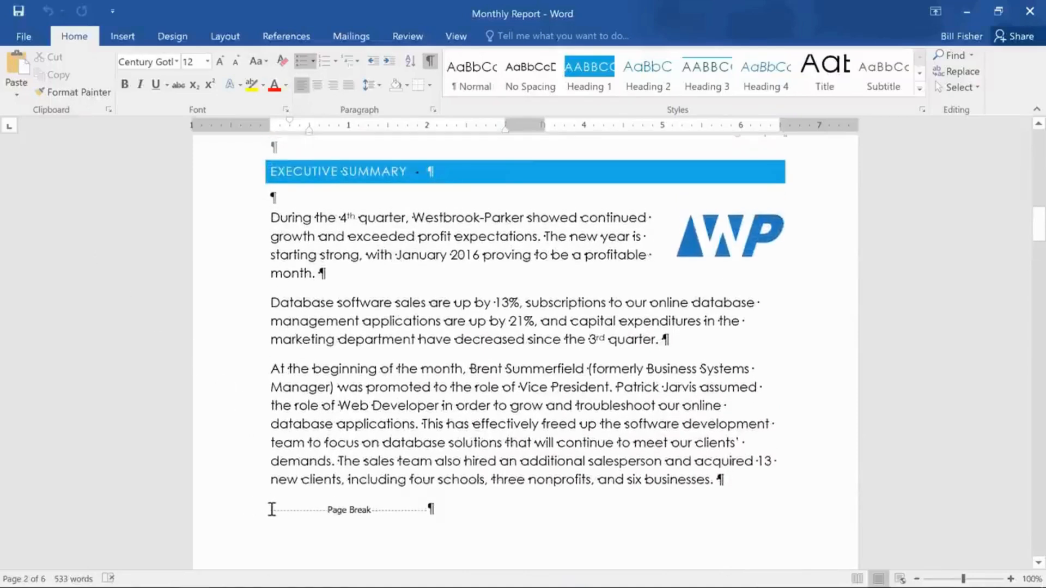
drag(271, 510, 419, 522)
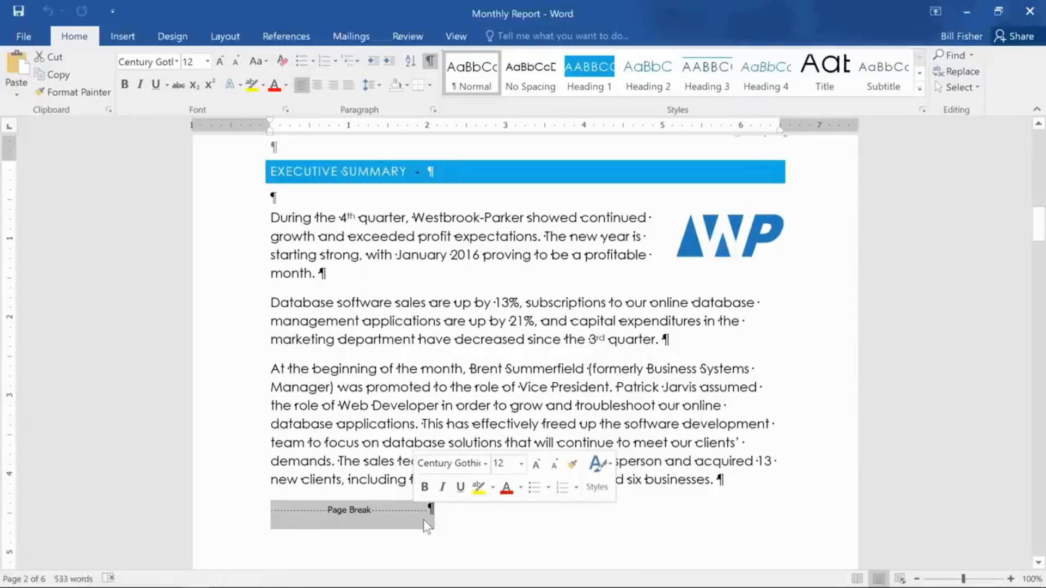
key(Delete)
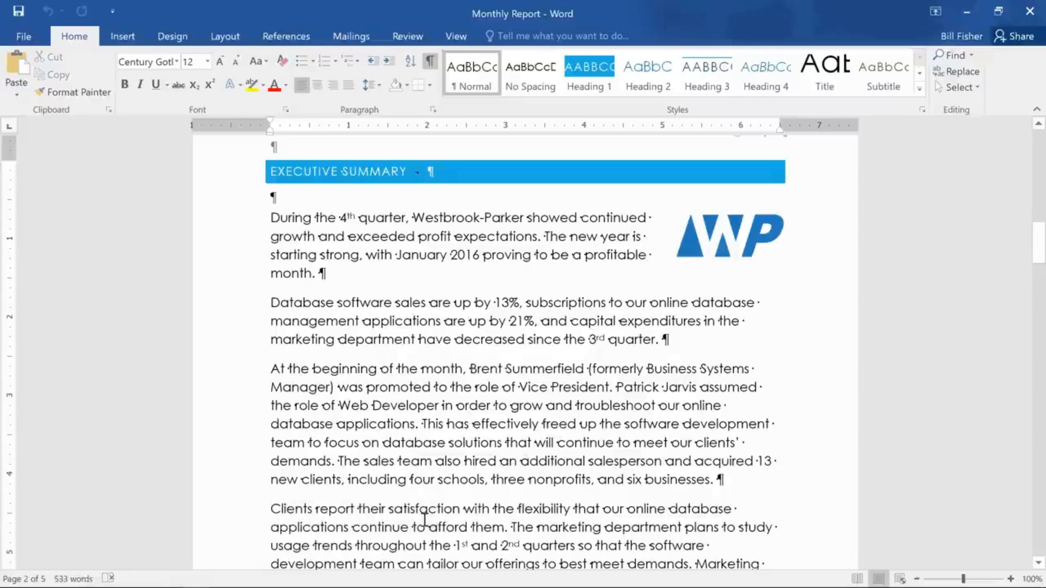